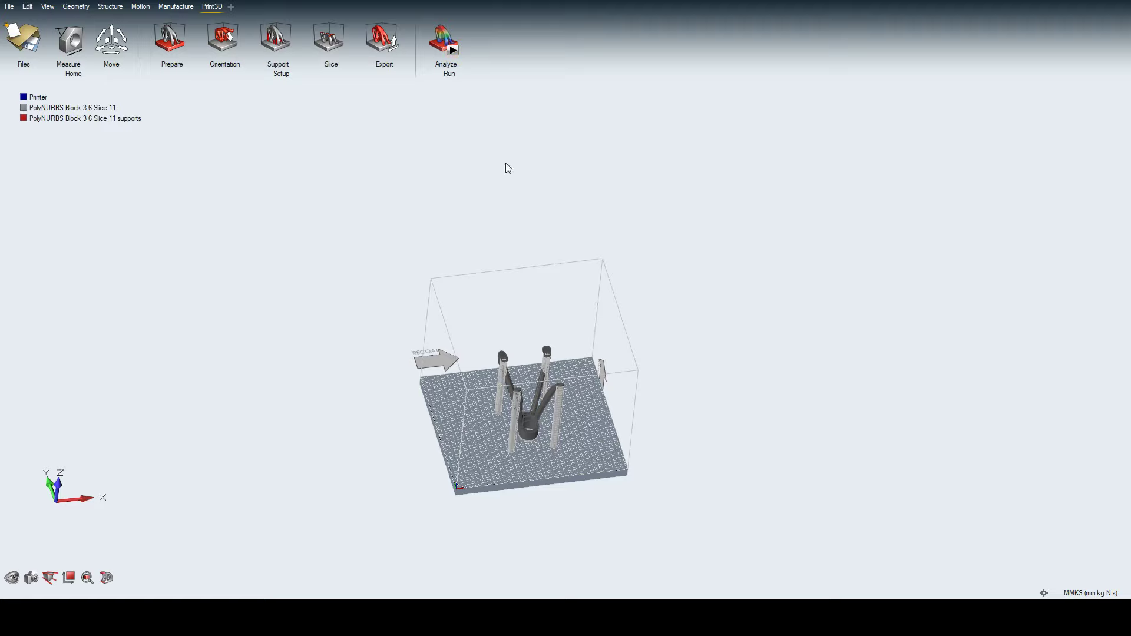
Step: Open the bracket's print simulation results and play the printing-stage displacement animation from the beginning
click(442, 41)
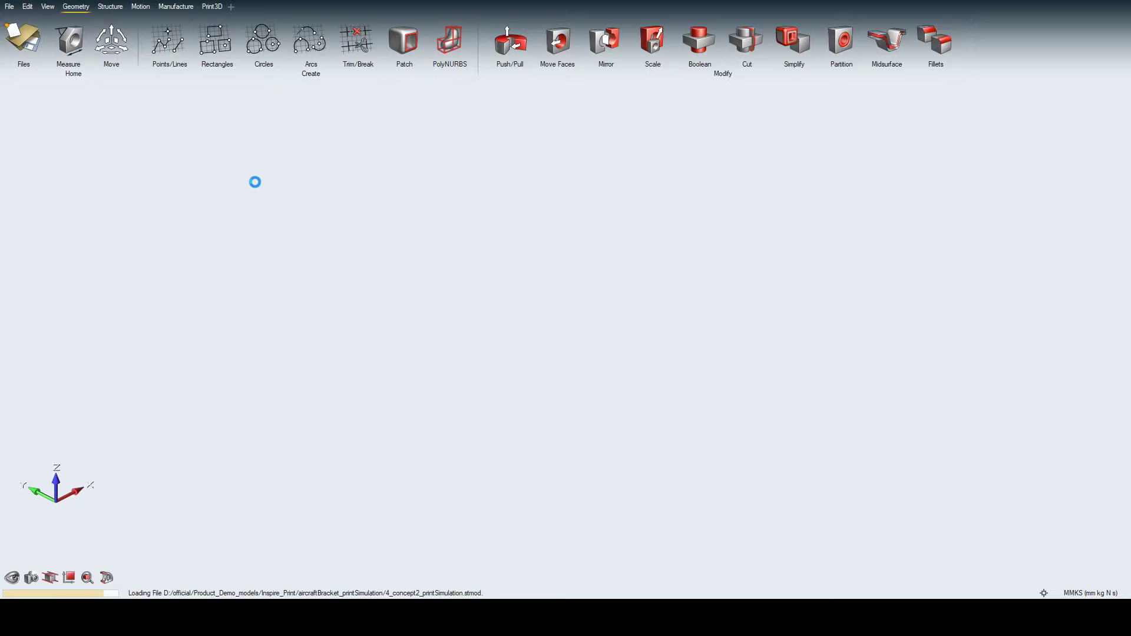
click(212, 6)
click(441, 38)
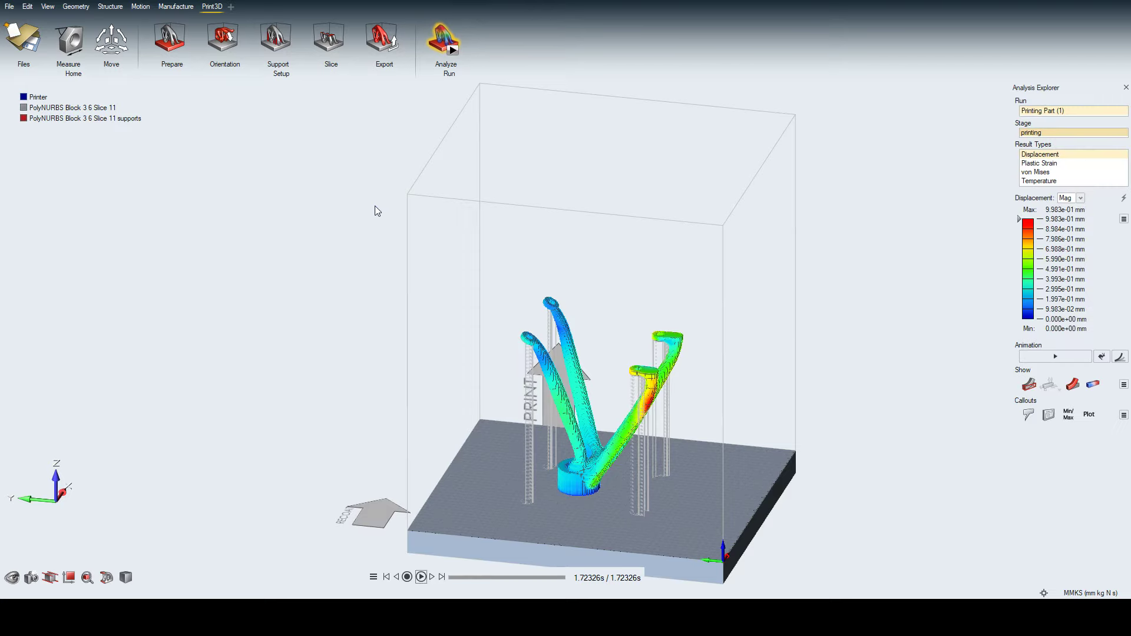
mouse_move(469, 35)
click(386, 578)
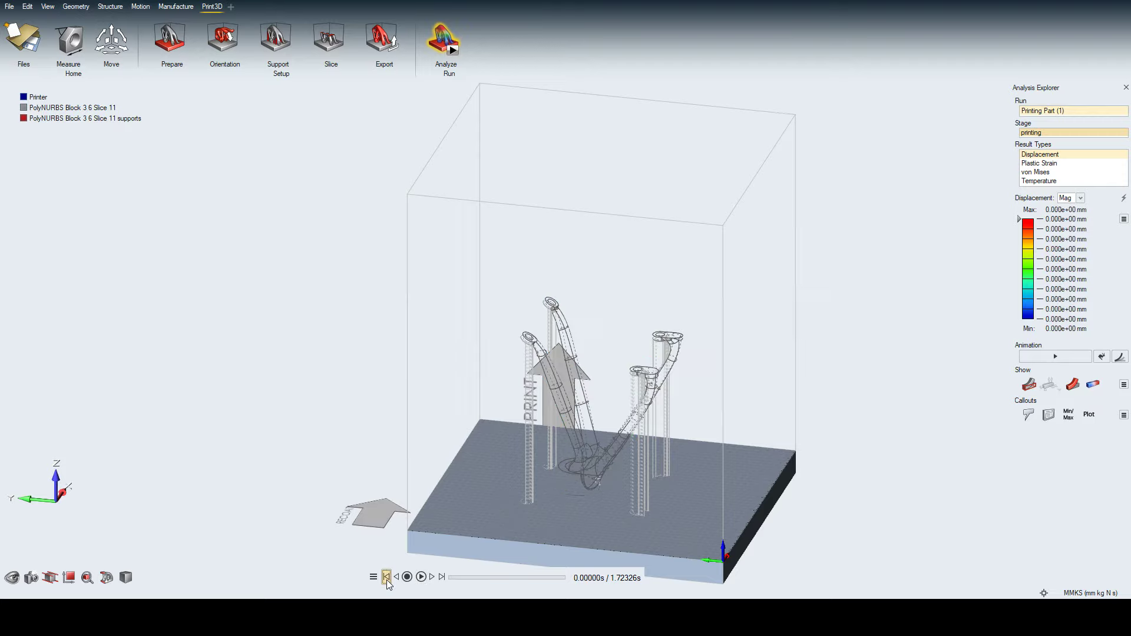
click(424, 578)
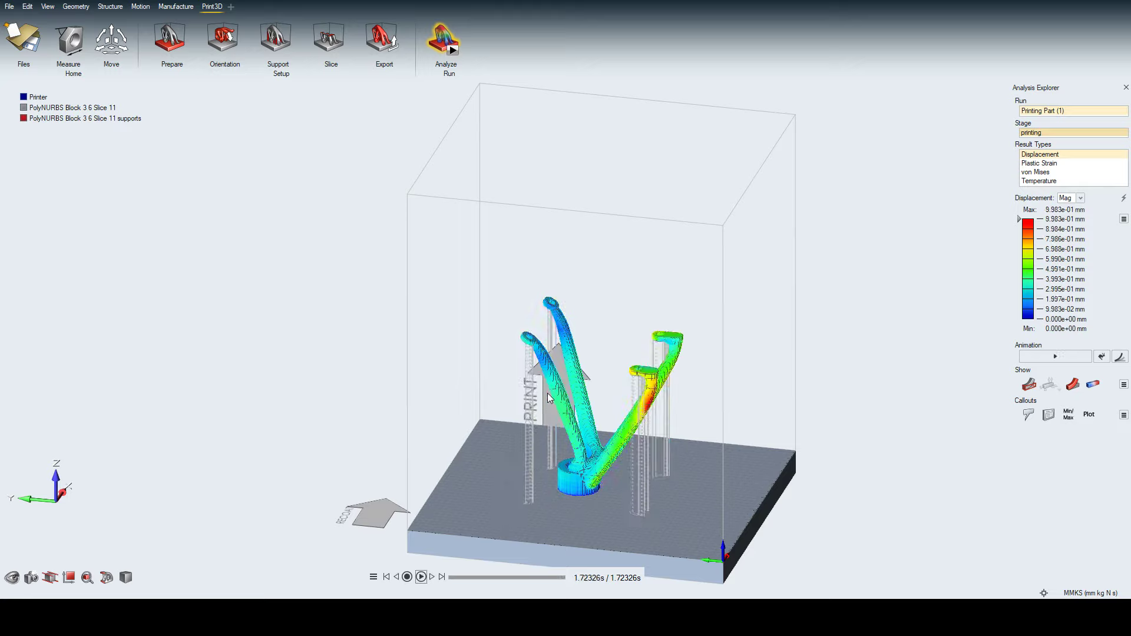
Step: Place a displacement callout on the upper edge of the mounting tab on the arm with the red high-displacement zone
click(1027, 416)
scroll(707, 389, up, 5)
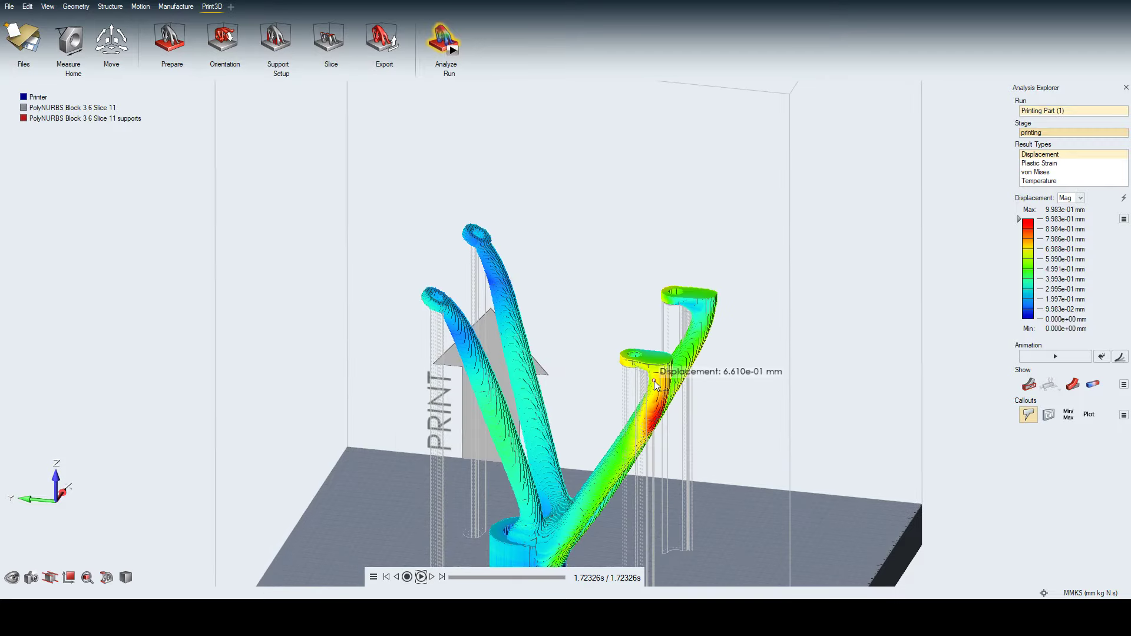
scroll(655, 382, up, 6)
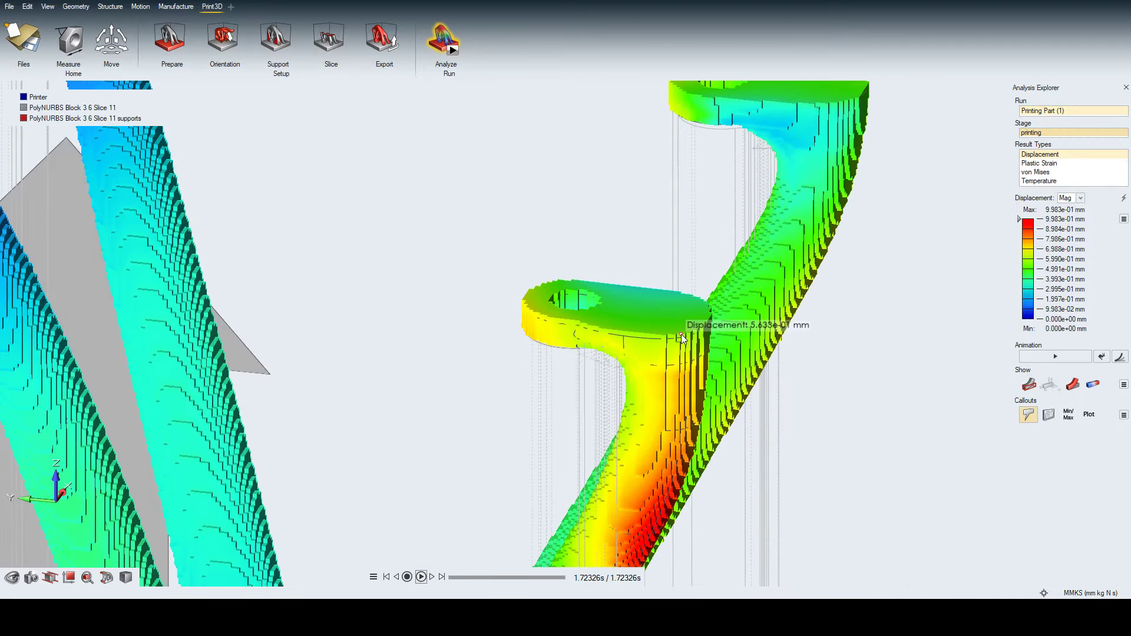
click(681, 334)
scroll(476, 224, down, 2)
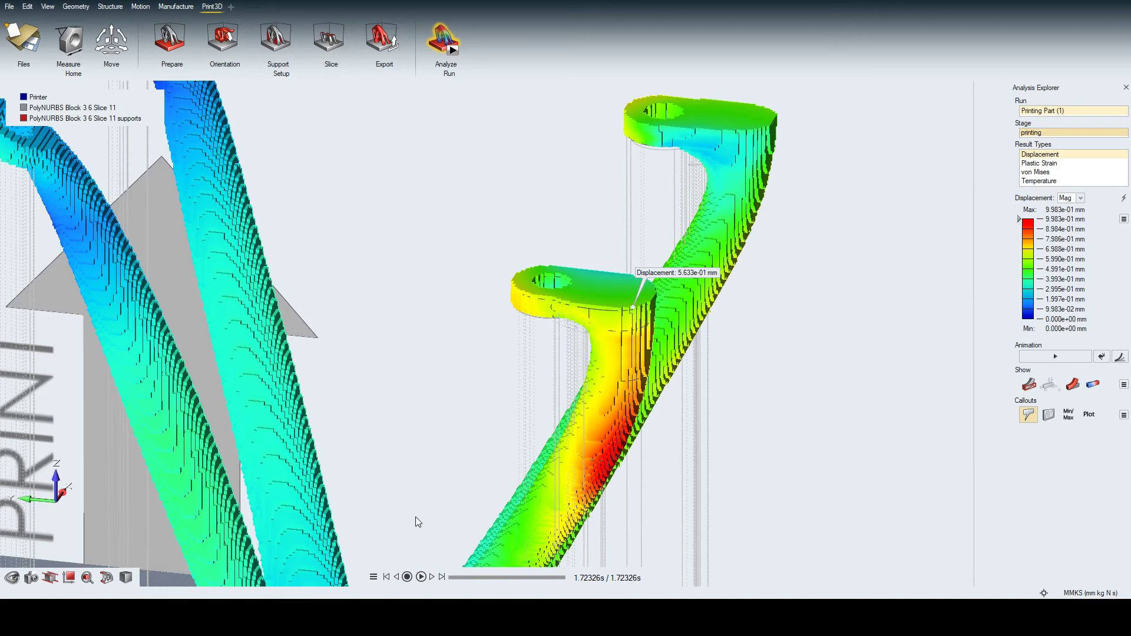
Step: Step the displacement animation back frame by frame from the end to about 0.68 s, following the callout on the tab
click(395, 578)
click(395, 578)
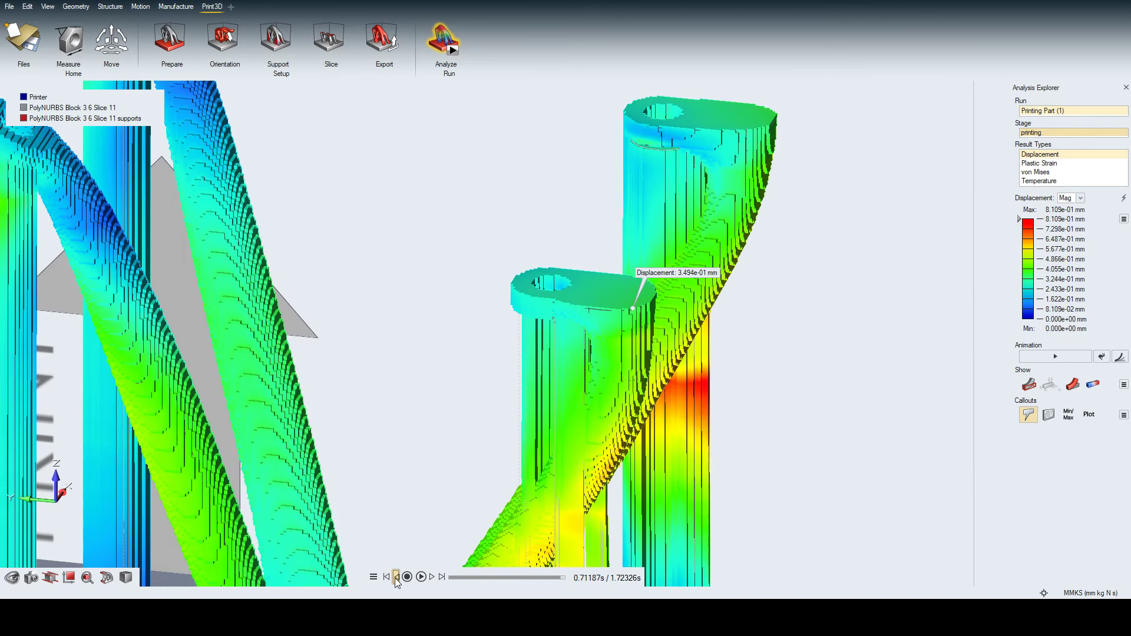
click(395, 578)
click(395, 578)
click(395, 578)
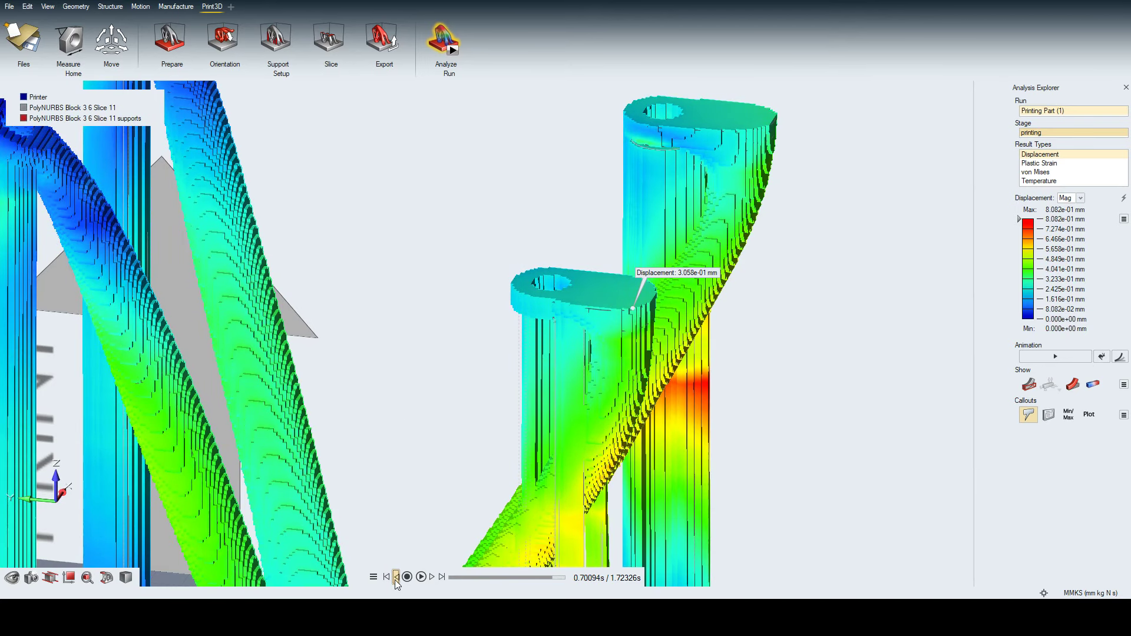
click(395, 578)
click(396, 578)
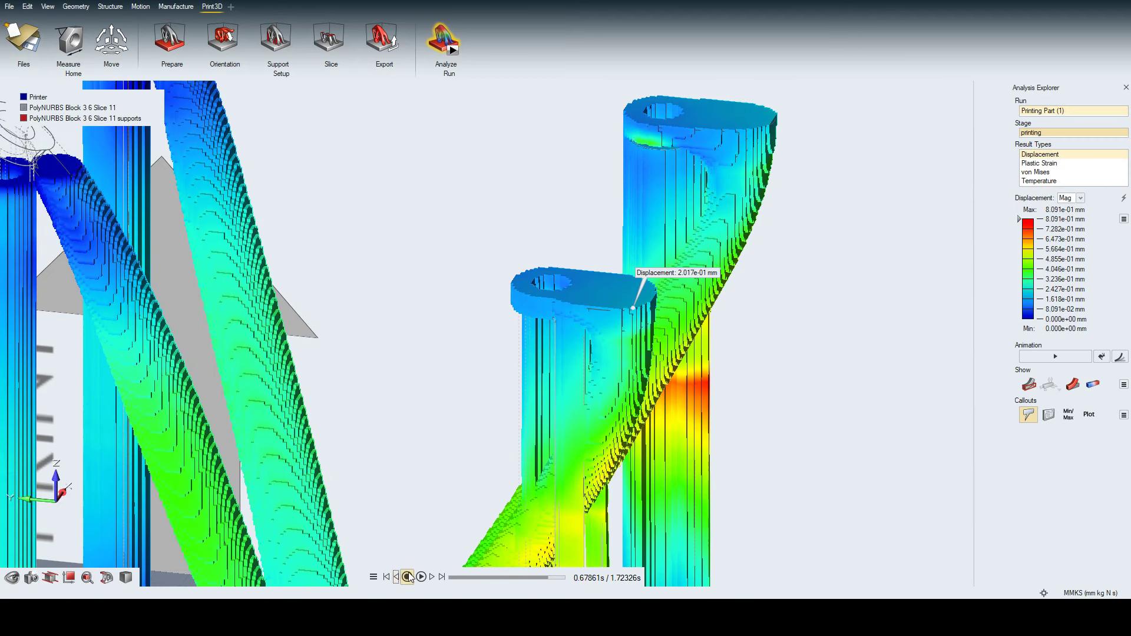
Step: Step the displacement results forward frame by frame through the support removal to the final frame at 1.72326 s, following the callout
click(432, 578)
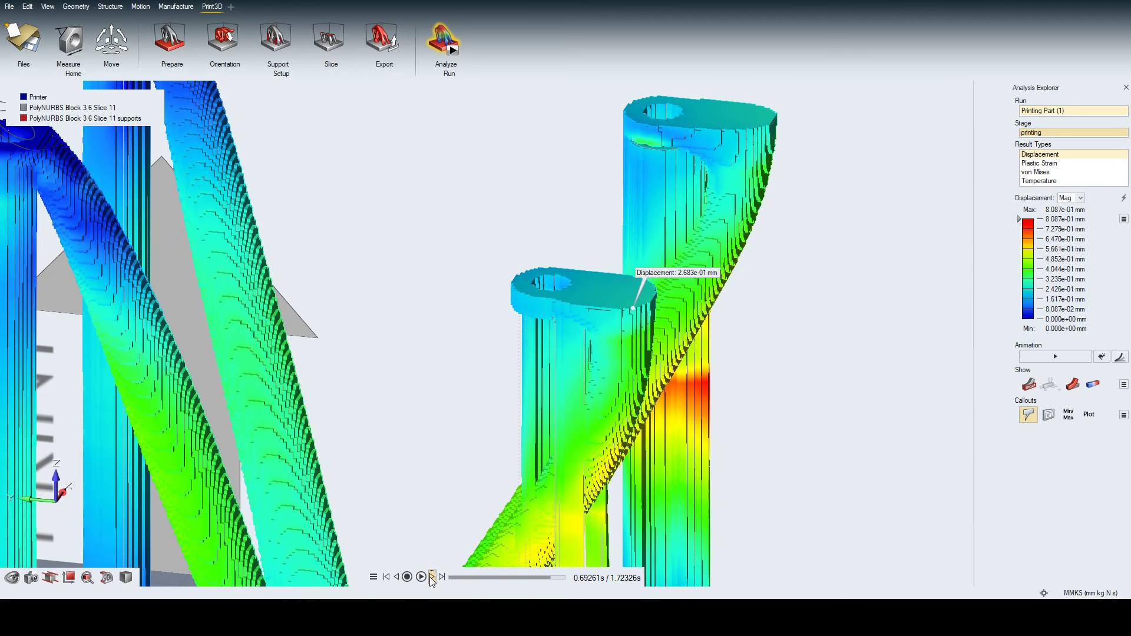
click(432, 577)
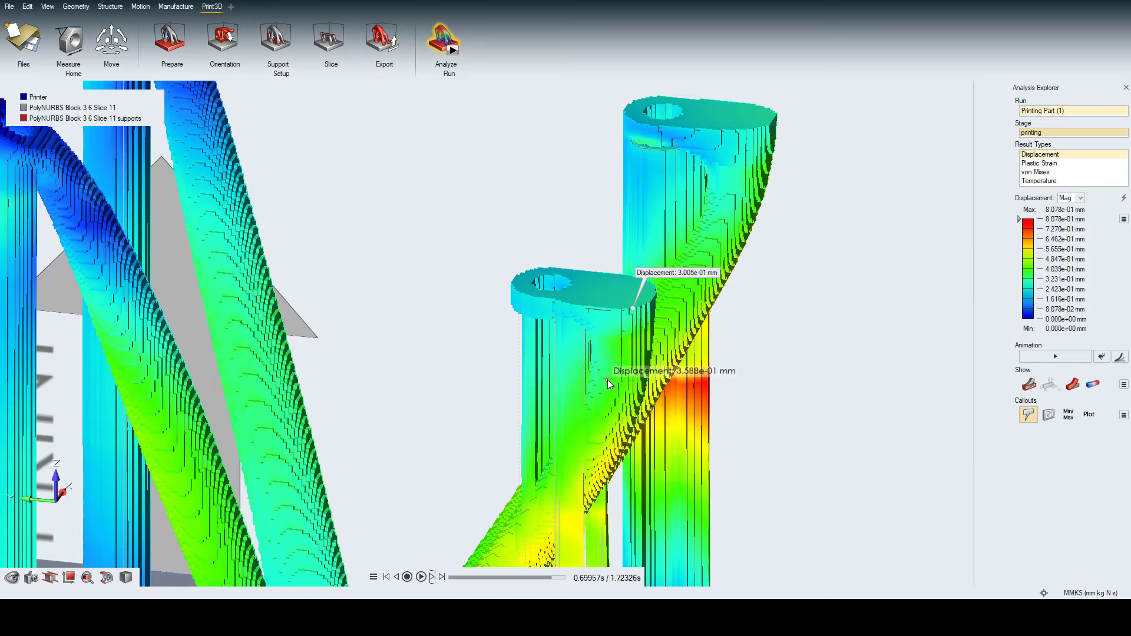
scroll(610, 380, down, 5)
scroll(614, 367, up, 3)
scroll(595, 356, up, 1)
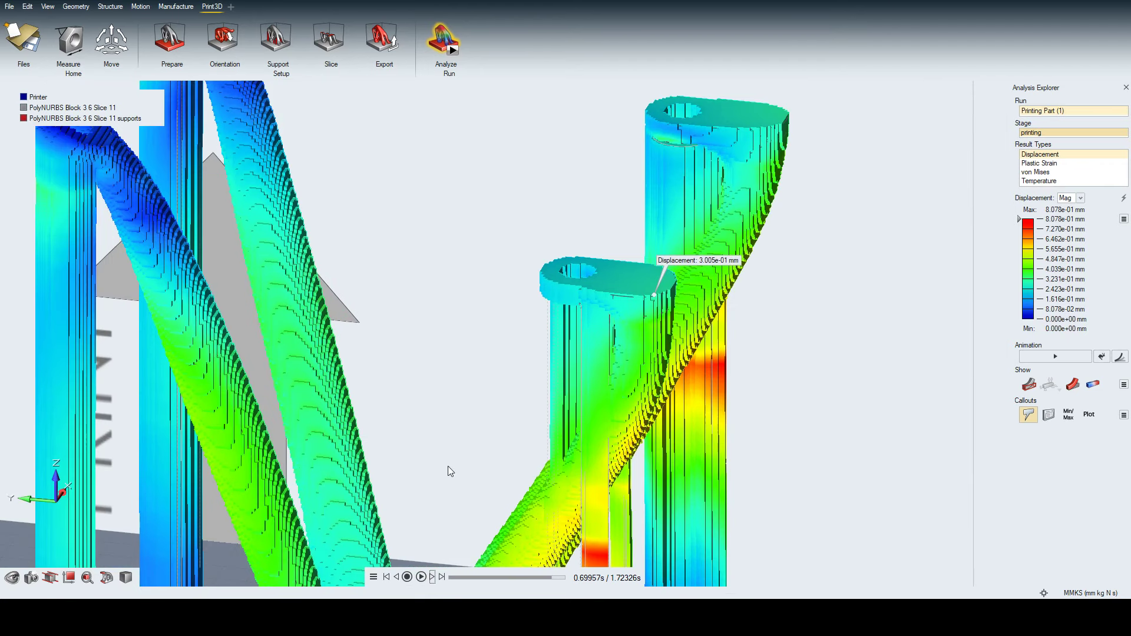
click(432, 580)
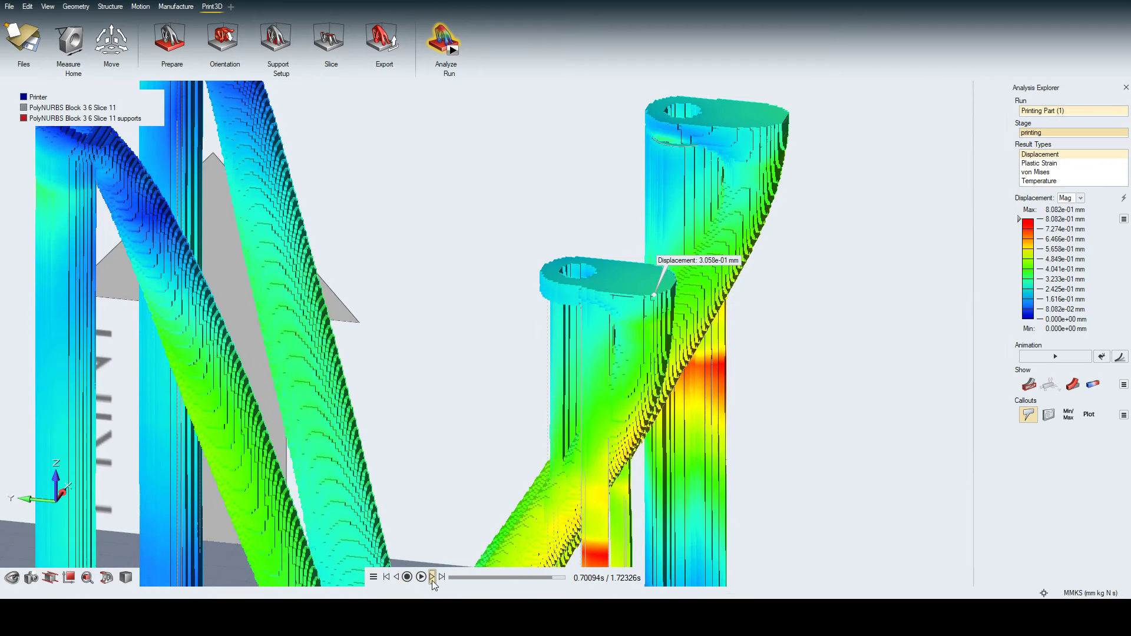
click(433, 577)
click(433, 577)
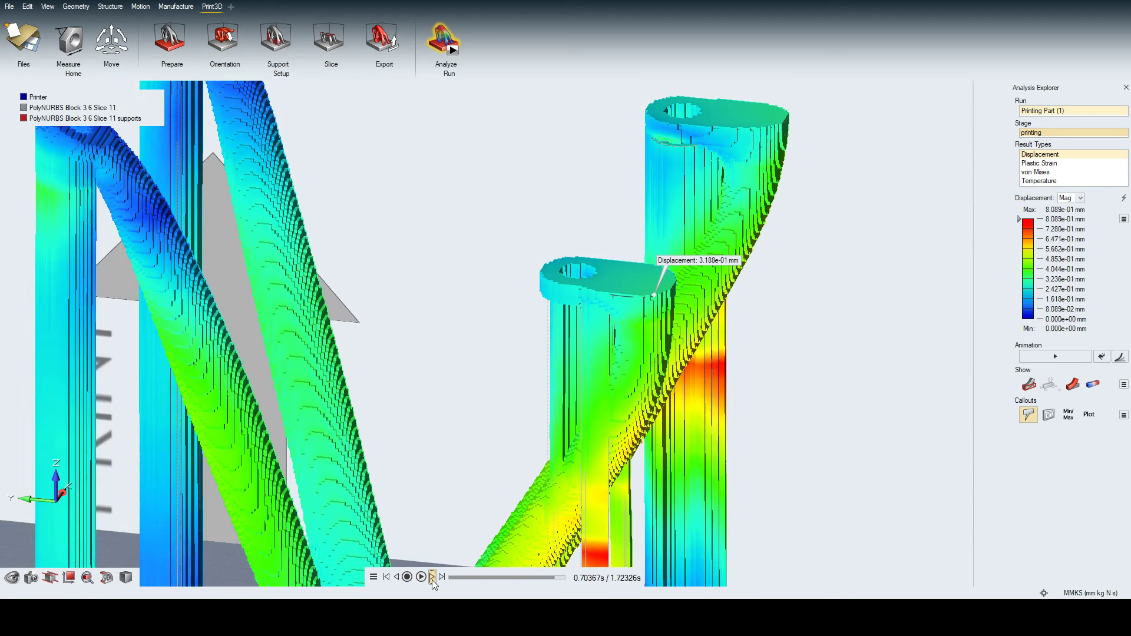
click(432, 577)
click(433, 578)
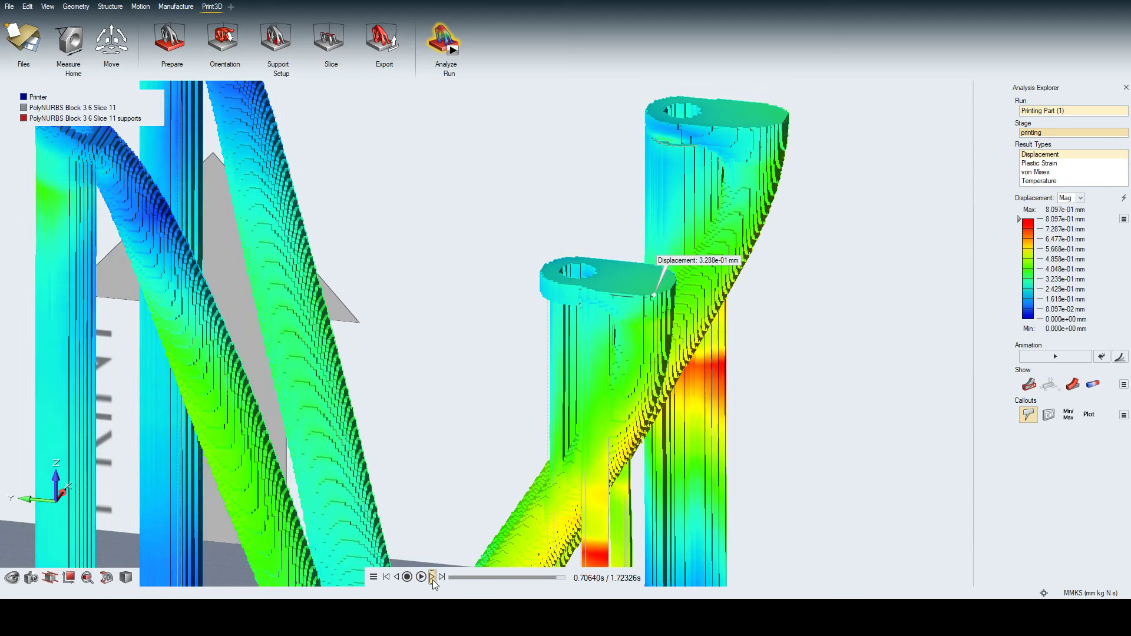
click(432, 577)
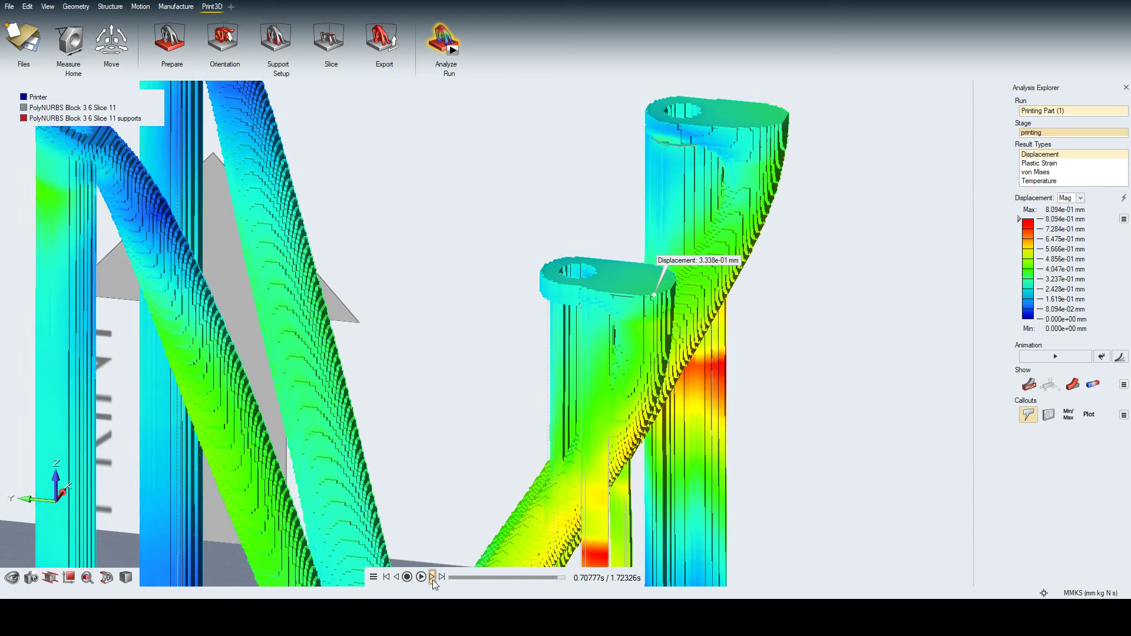
click(433, 577)
click(432, 577)
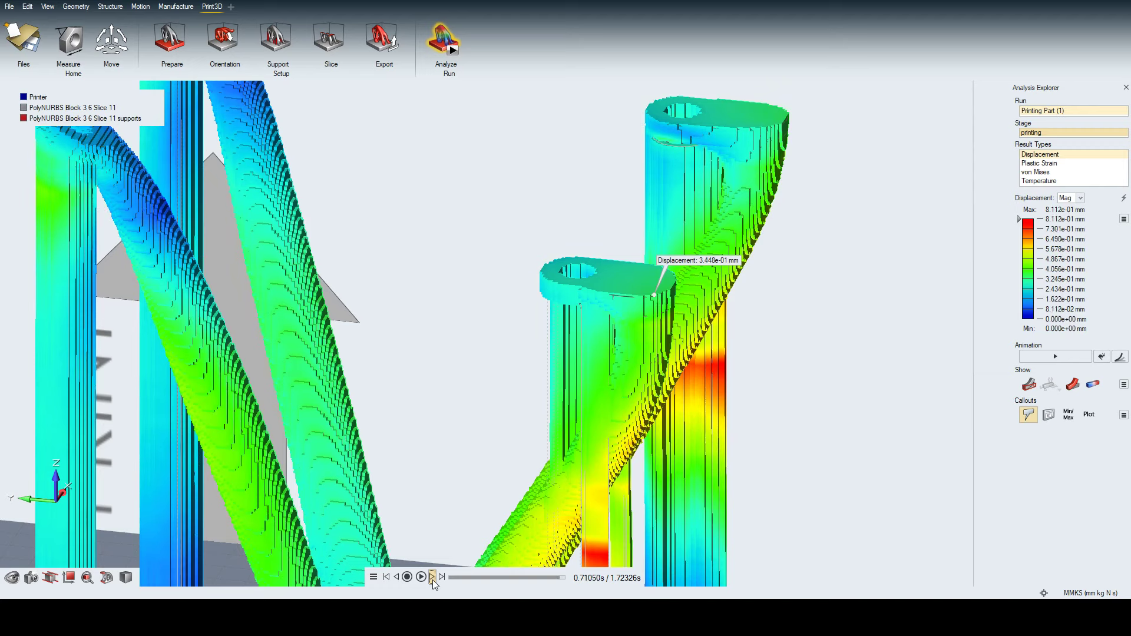
click(432, 577)
click(433, 578)
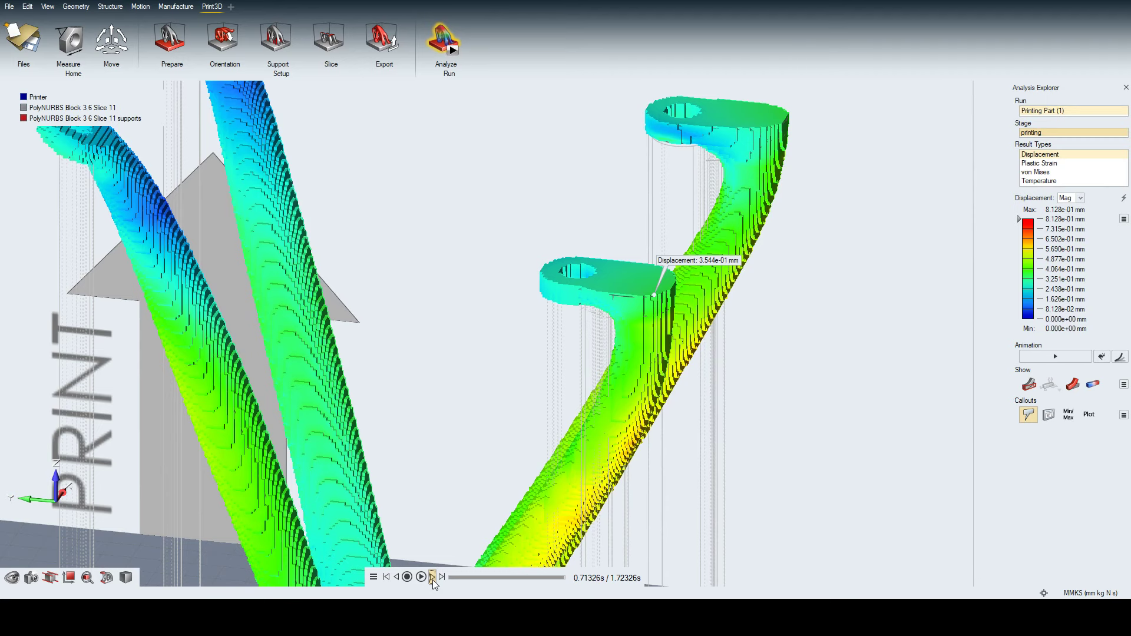
click(432, 578)
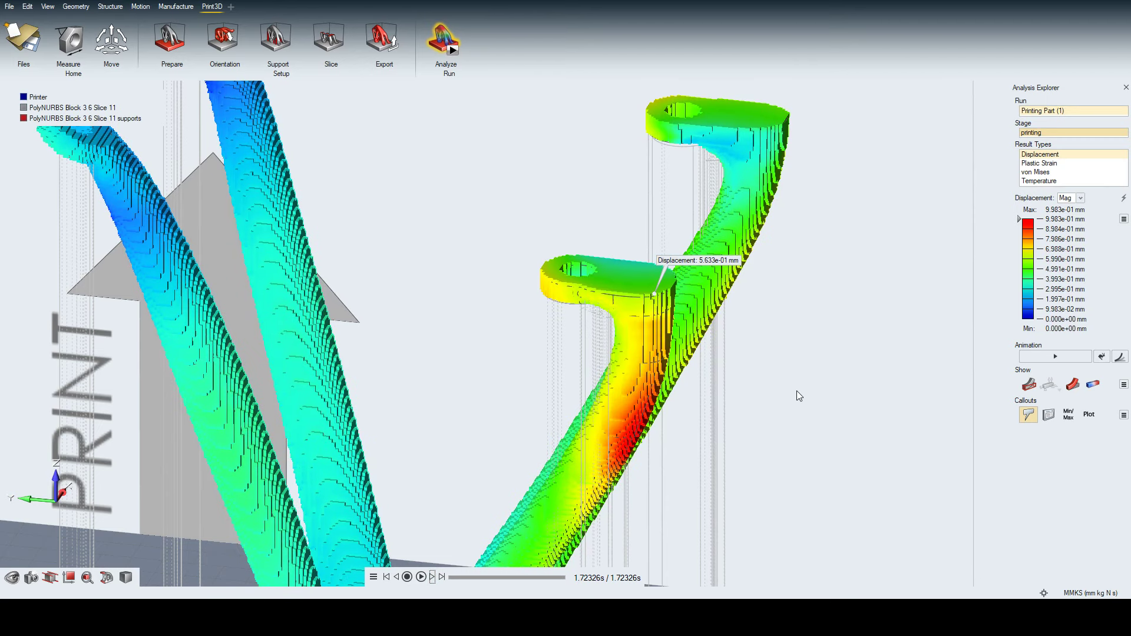
Step: Close the analysis results and examine the bracket with its supports on the build plate
scroll(776, 308, down, 5)
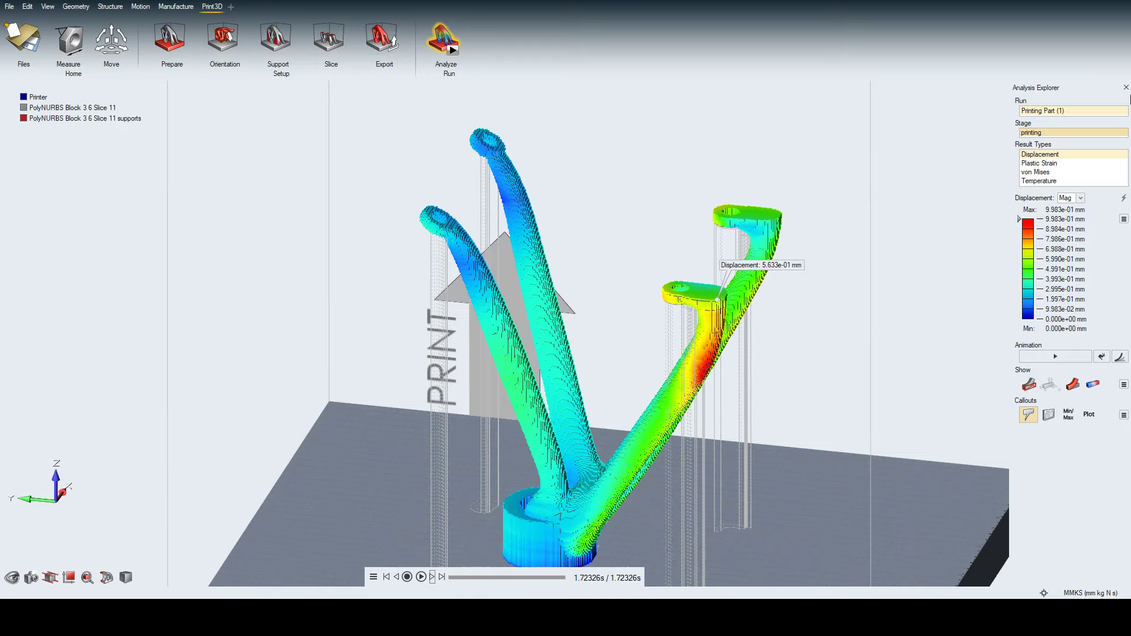
click(1126, 88)
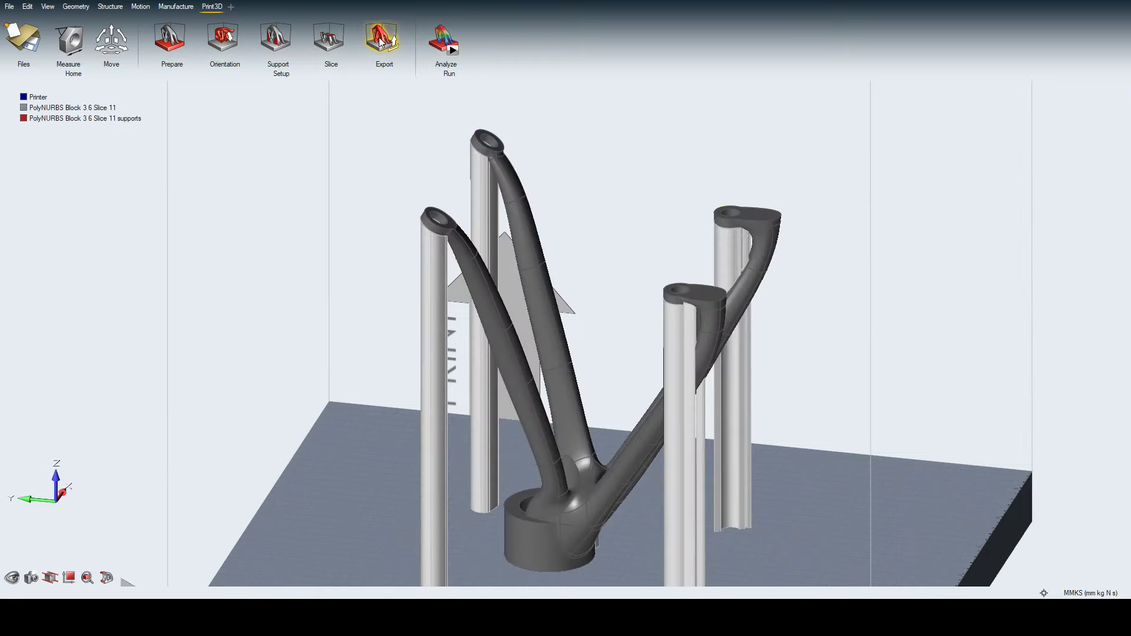
click(382, 41)
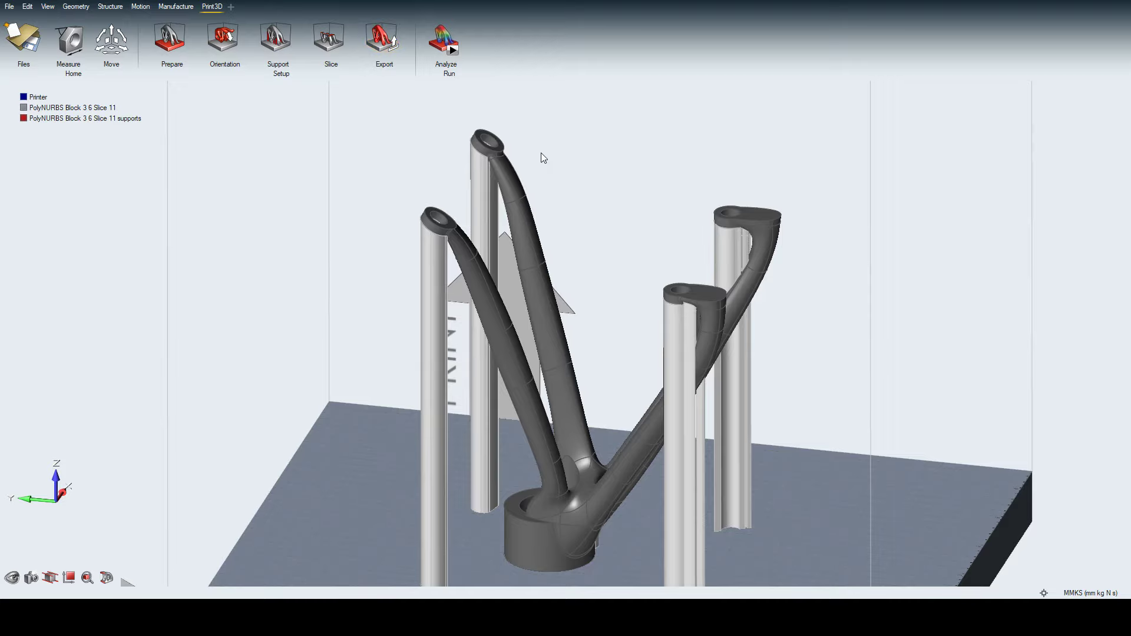
scroll(613, 254, down, 5)
scroll(753, 305, up, 3)
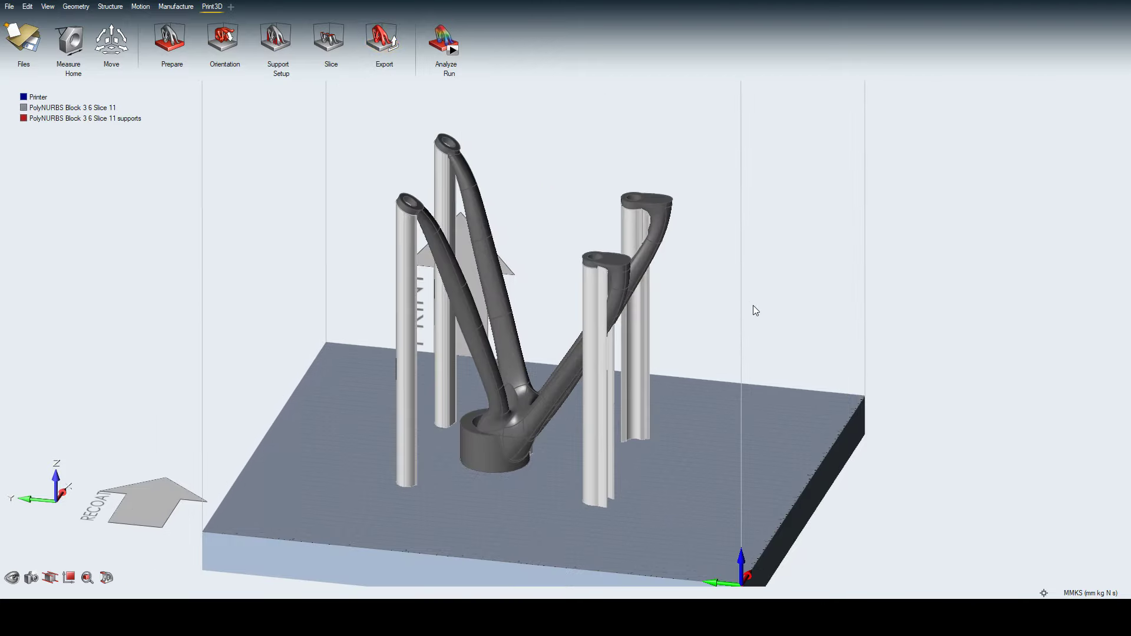